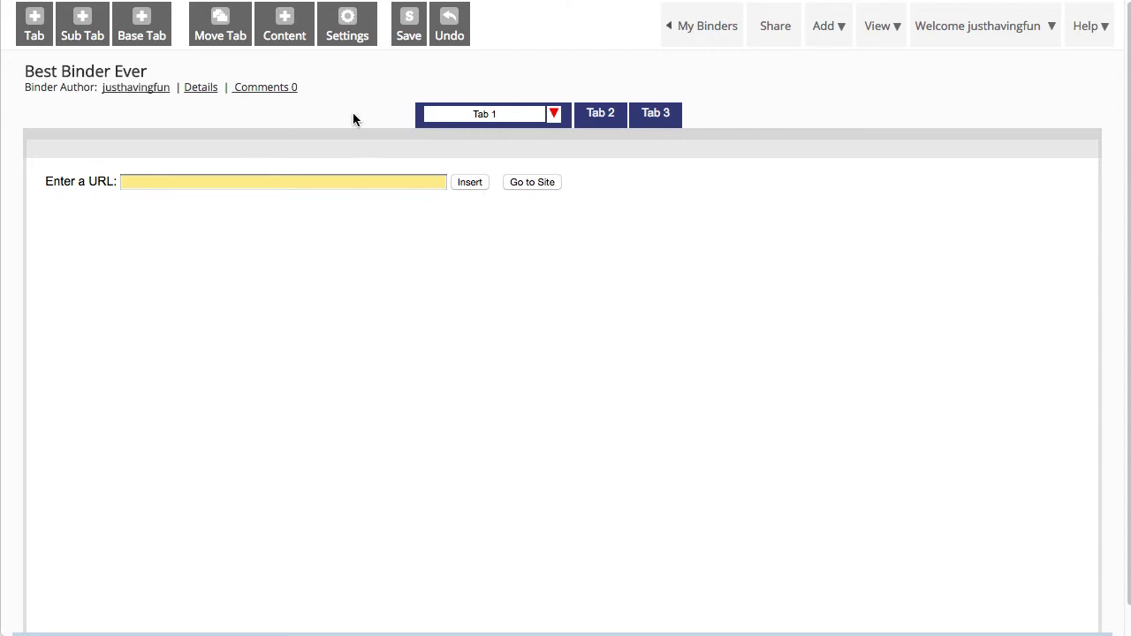
Step: Set the binder's default tab color to red in the binder settings
left_click(347, 35)
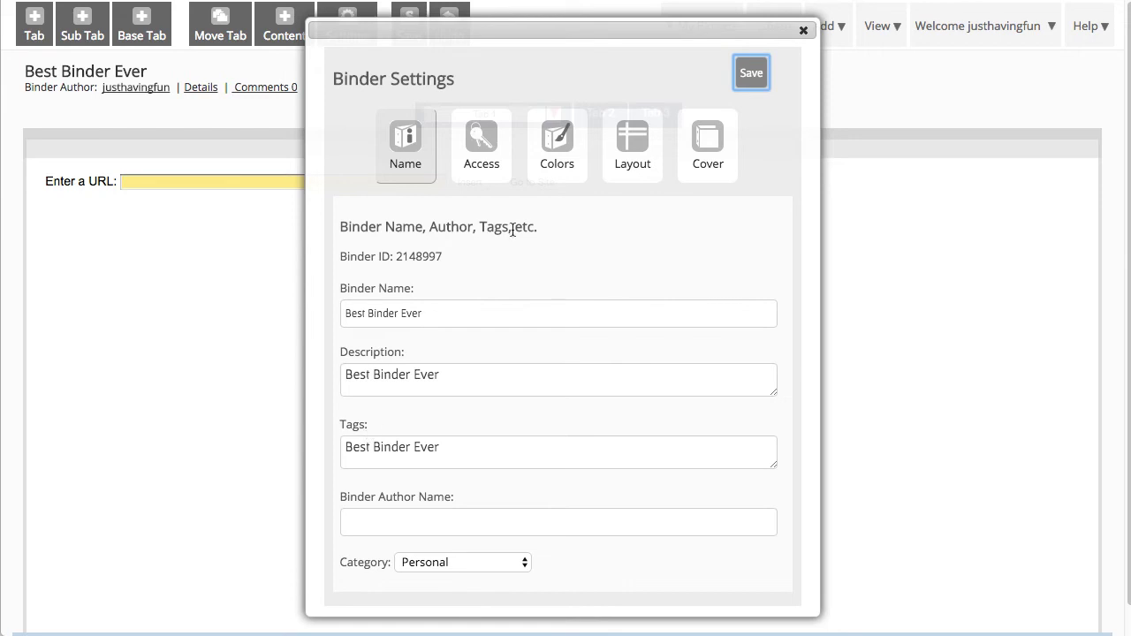
left_click(557, 176)
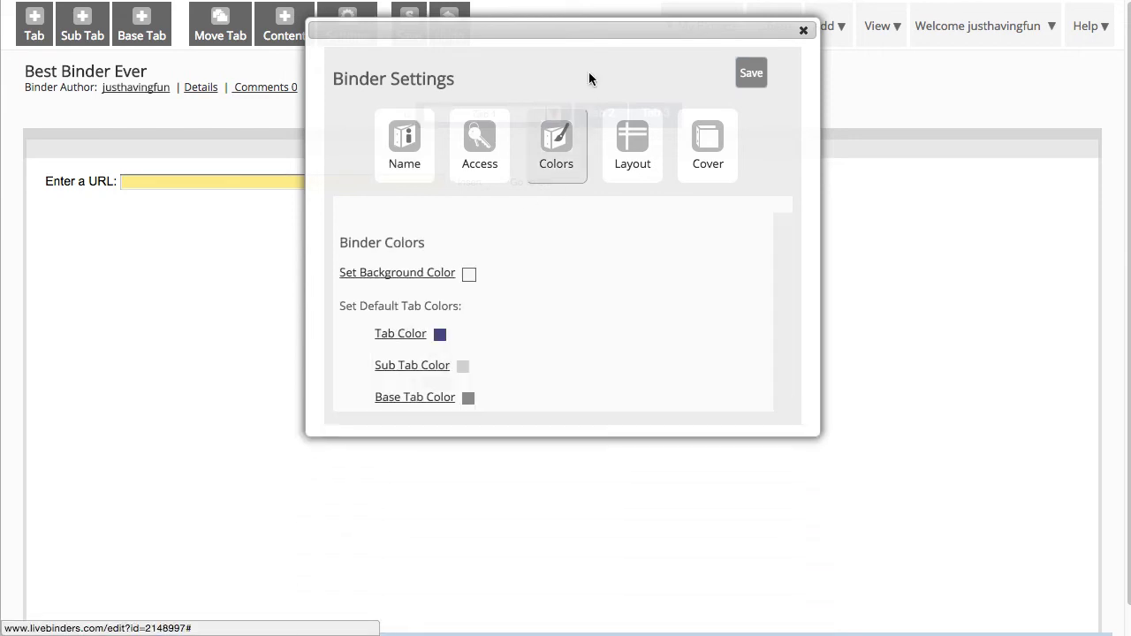
left_click_drag(600, 33, 825, 59)
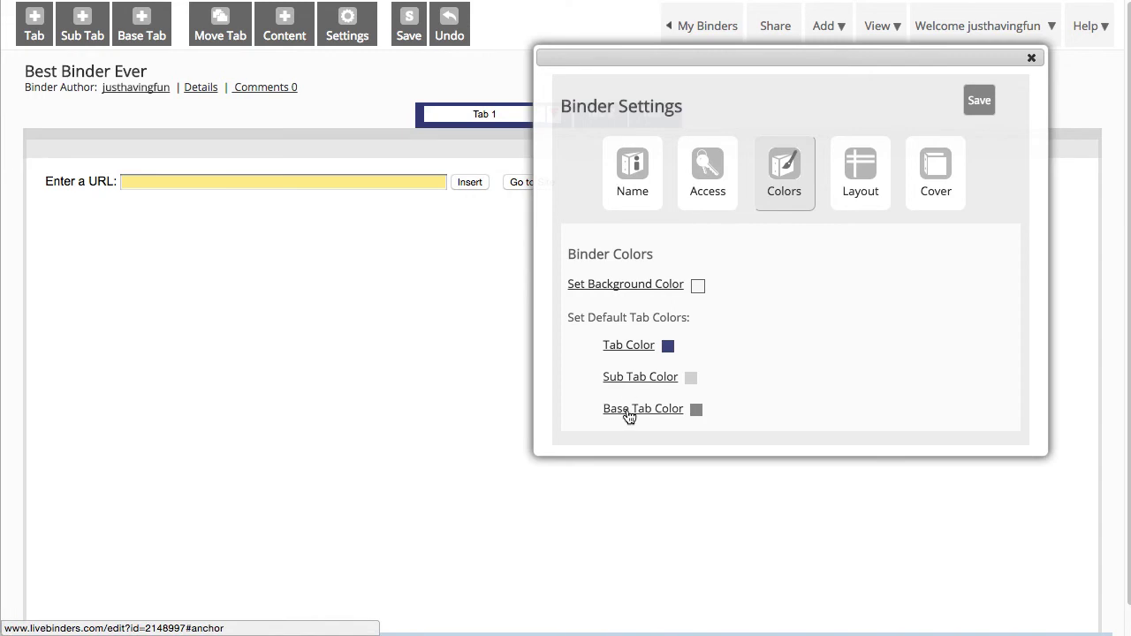
left_click(630, 348)
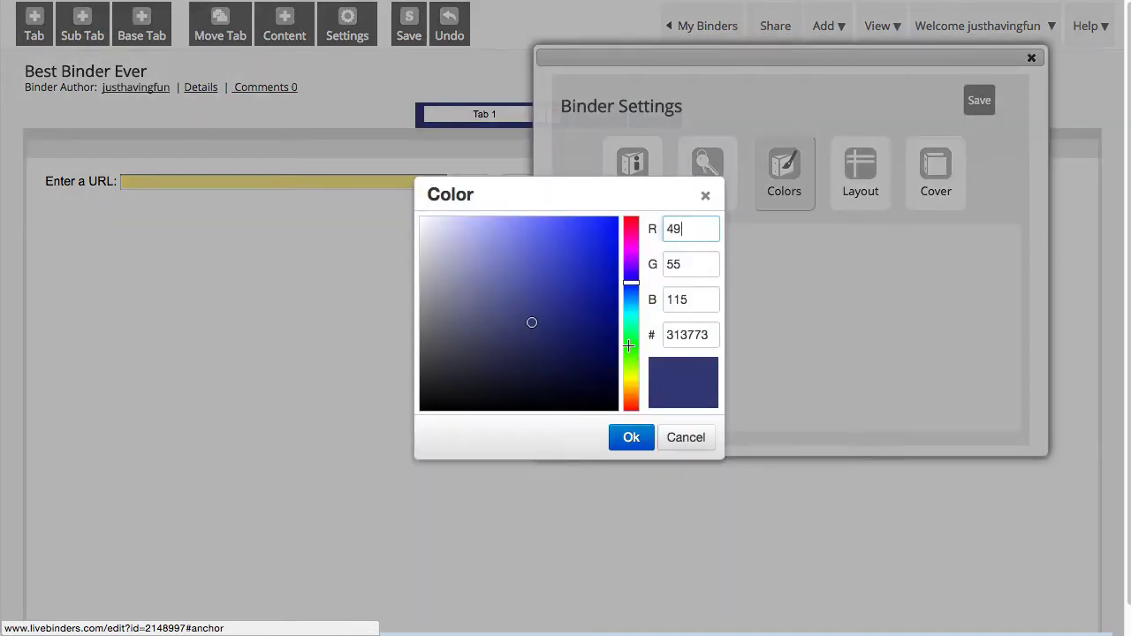
left_click_drag(630, 281, 639, 200)
left_click_drag(532, 323, 627, 250)
left_click(632, 438)
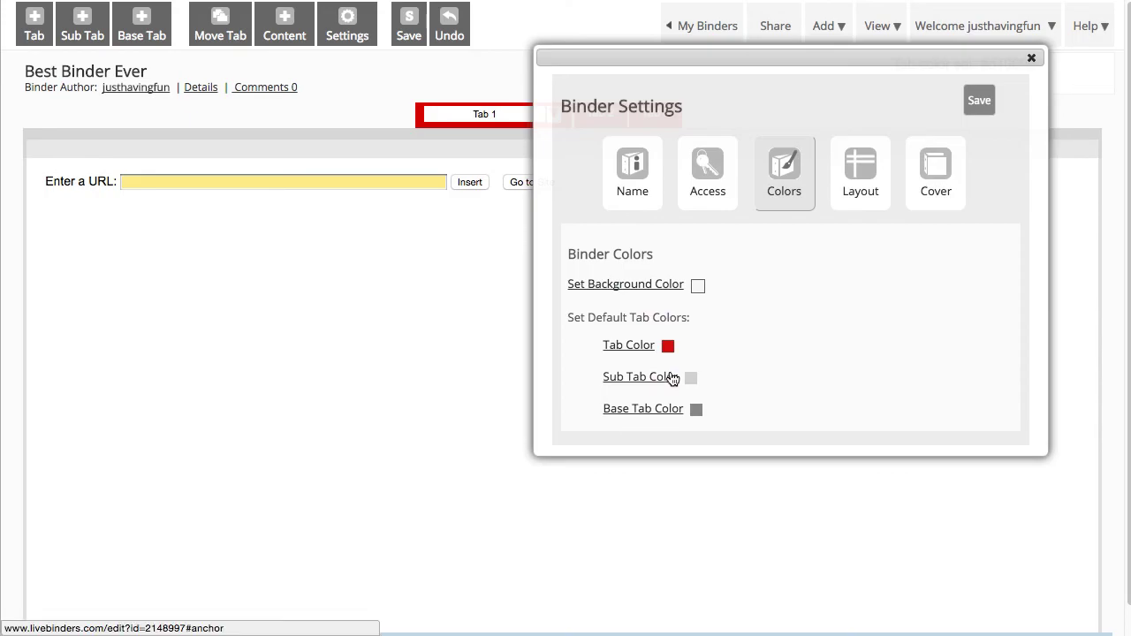
Step: Set the binder's background color to yellow, about #f7eb3e
left_click(649, 285)
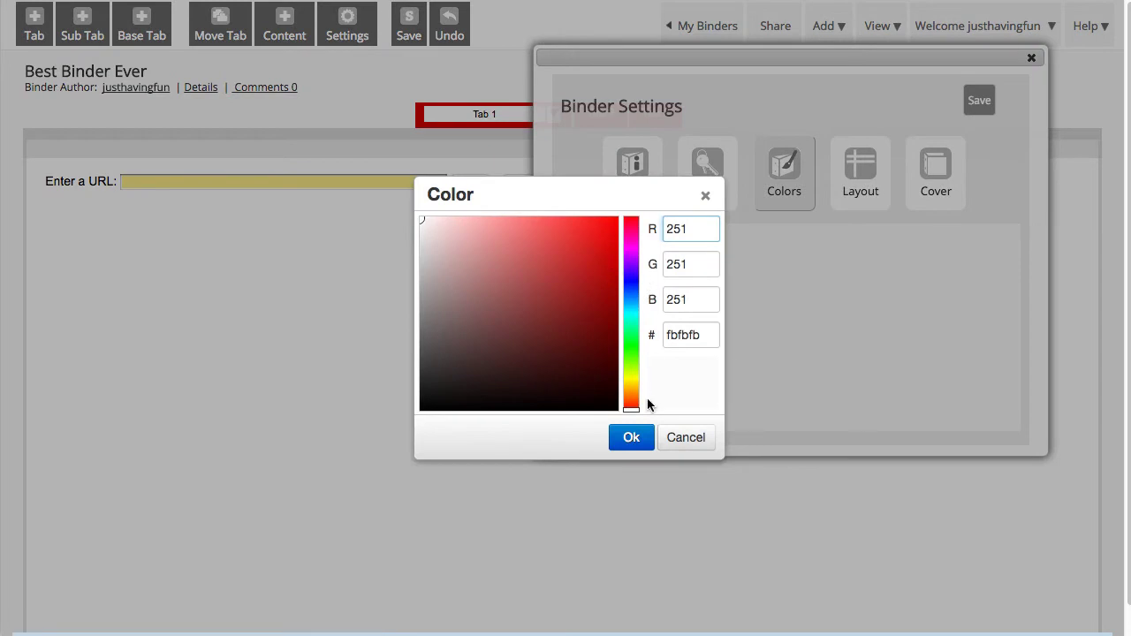
left_click_drag(632, 406, 632, 379)
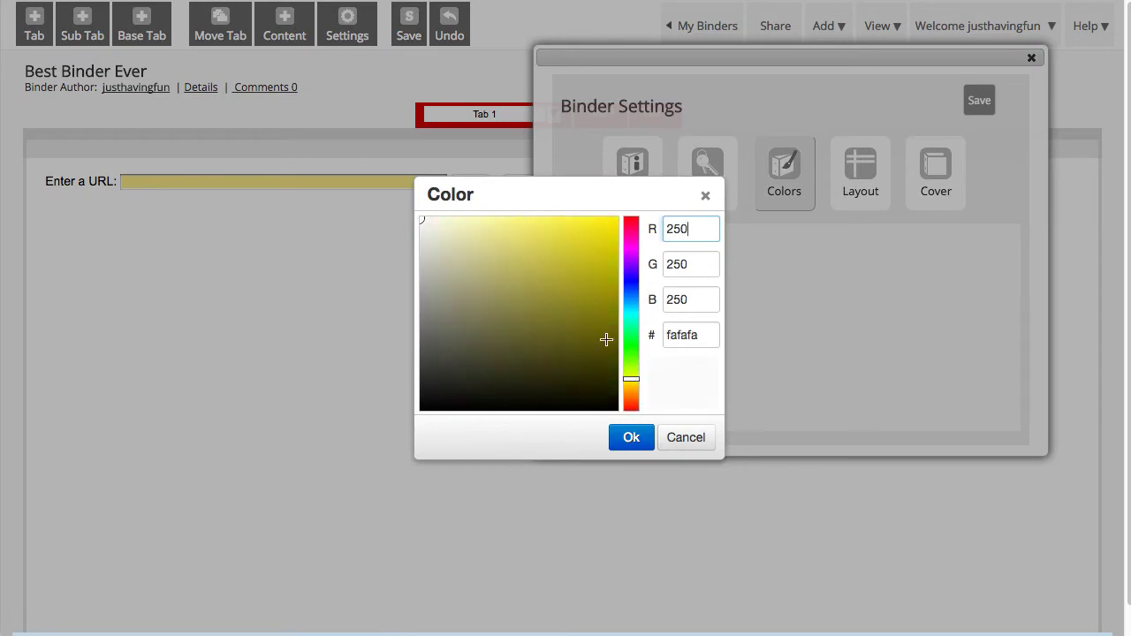
left_click(571, 216)
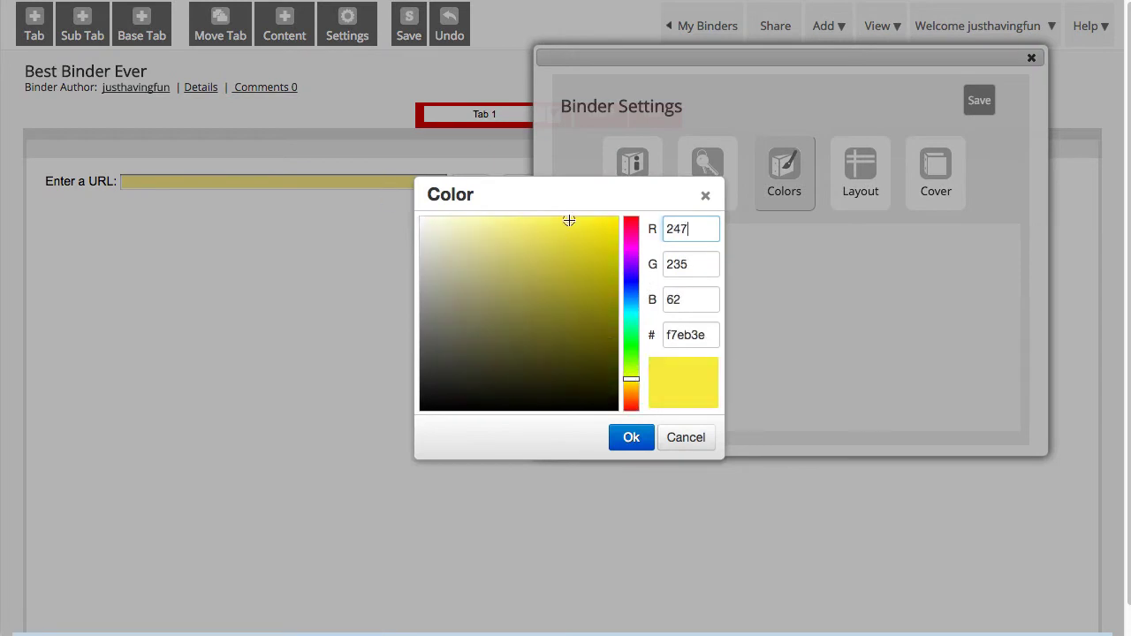
left_click(632, 436)
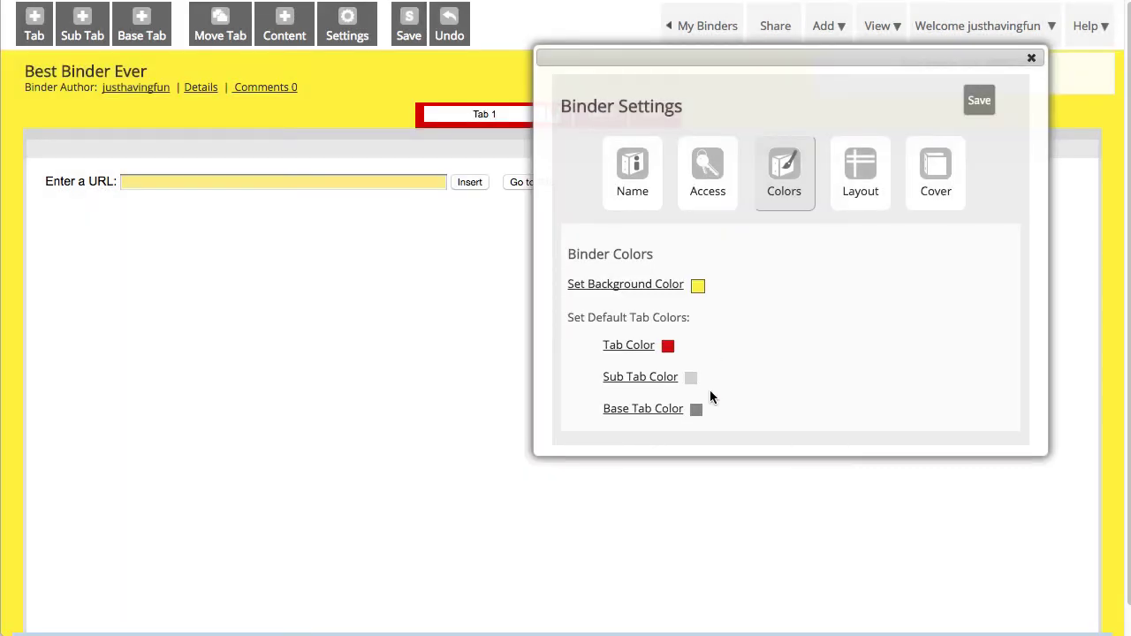
Step: Set the default sub tab color to orange #f59105 and close the binder settings
left_click(622, 378)
left_click_drag(629, 408, 631, 390)
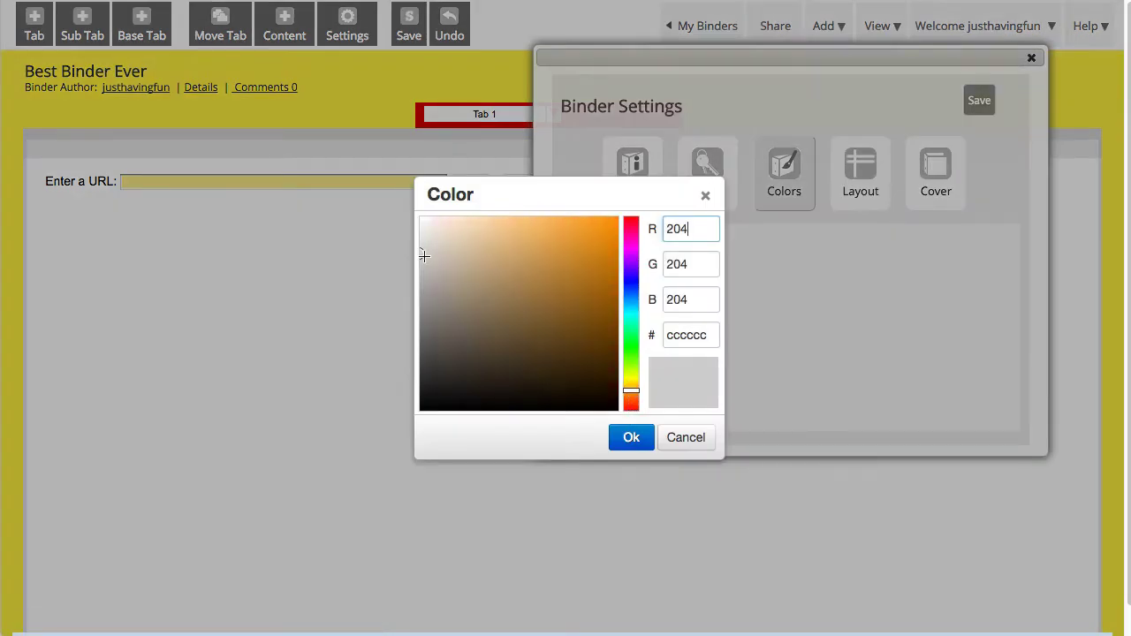
left_click_drag(422, 253, 613, 222)
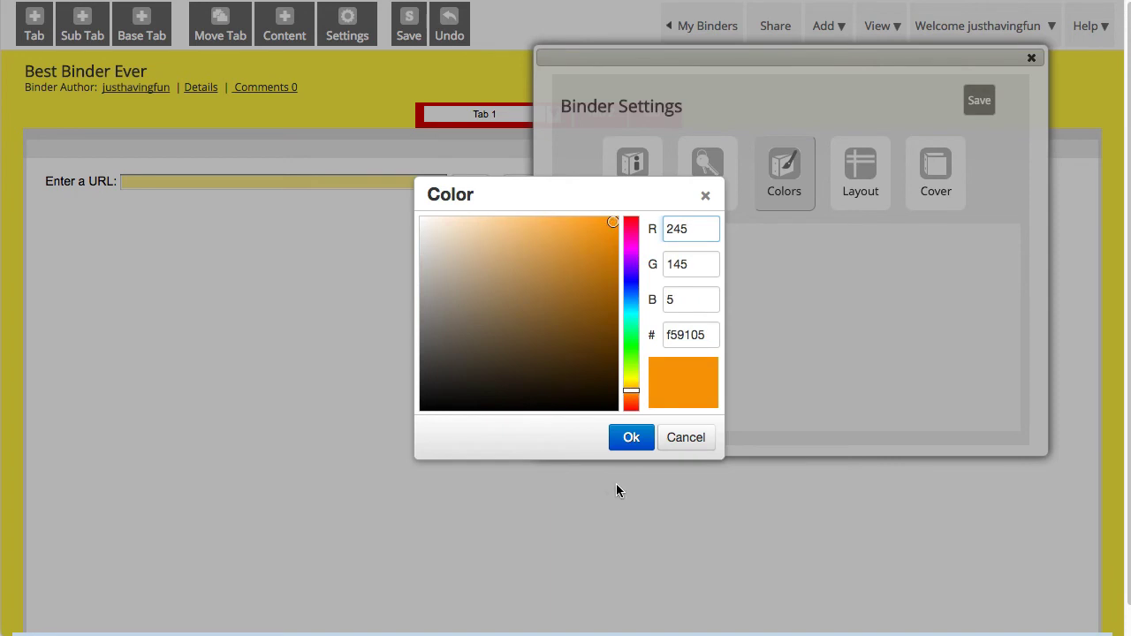
left_click(631, 437)
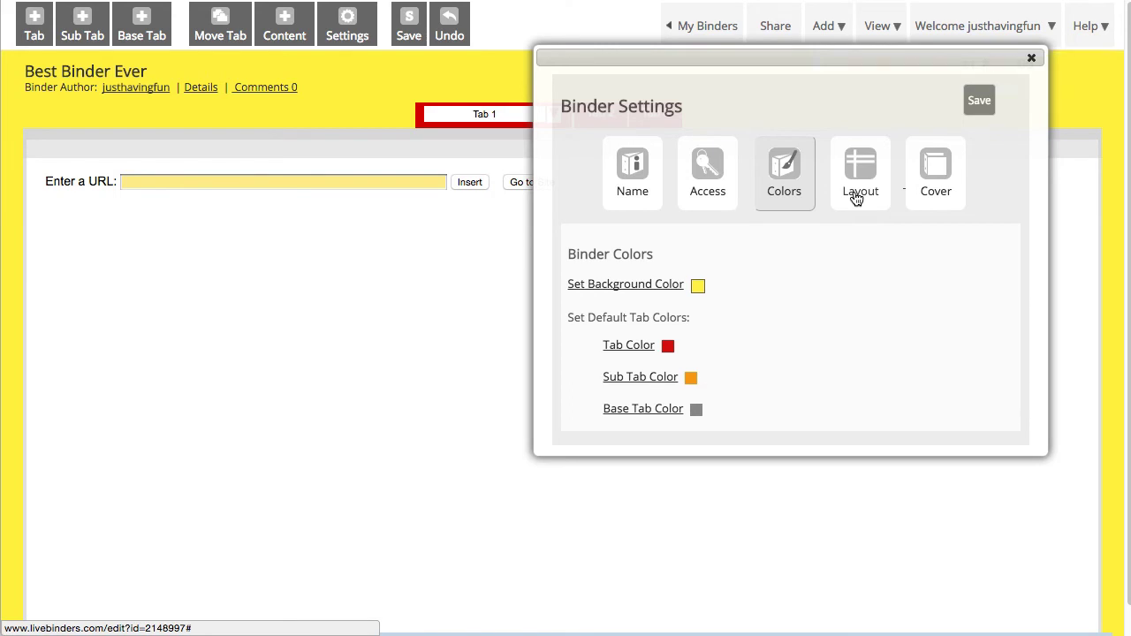
left_click(1033, 60)
Step: Play the binder to check the new colors on its Overview and Tab 1 pages, and return to editing
left_click(884, 28)
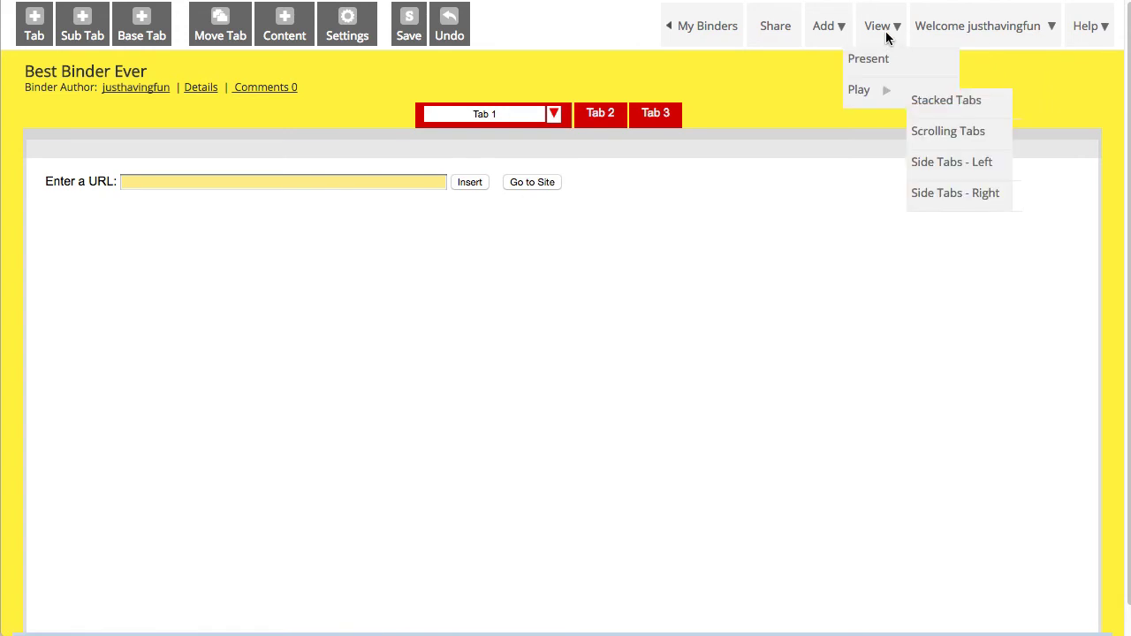
left_click(859, 95)
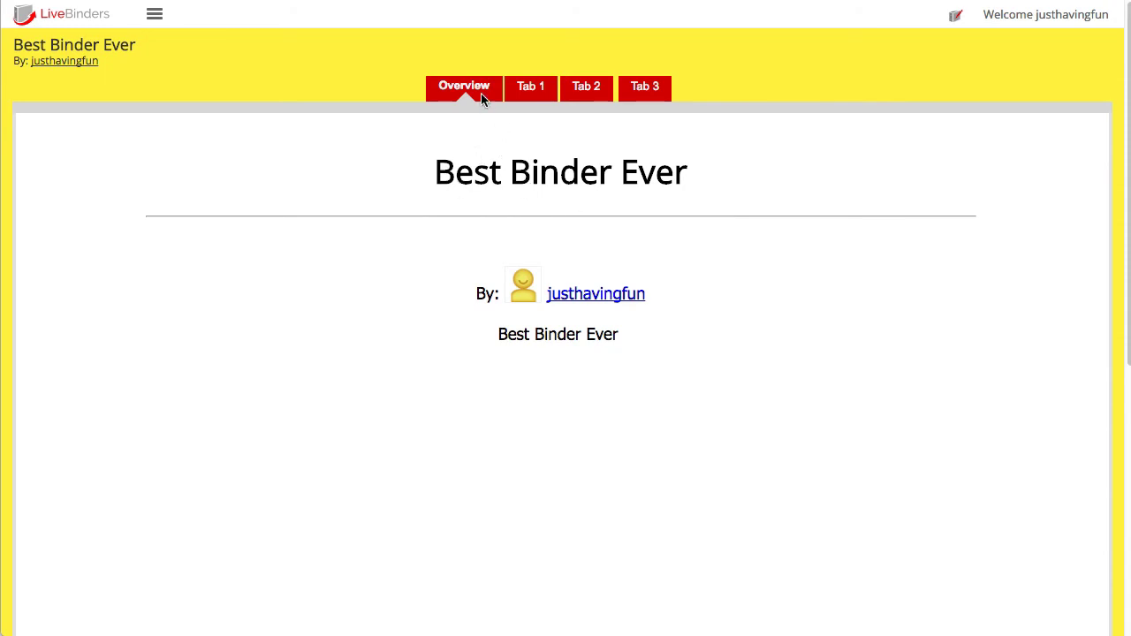
left_click(530, 89)
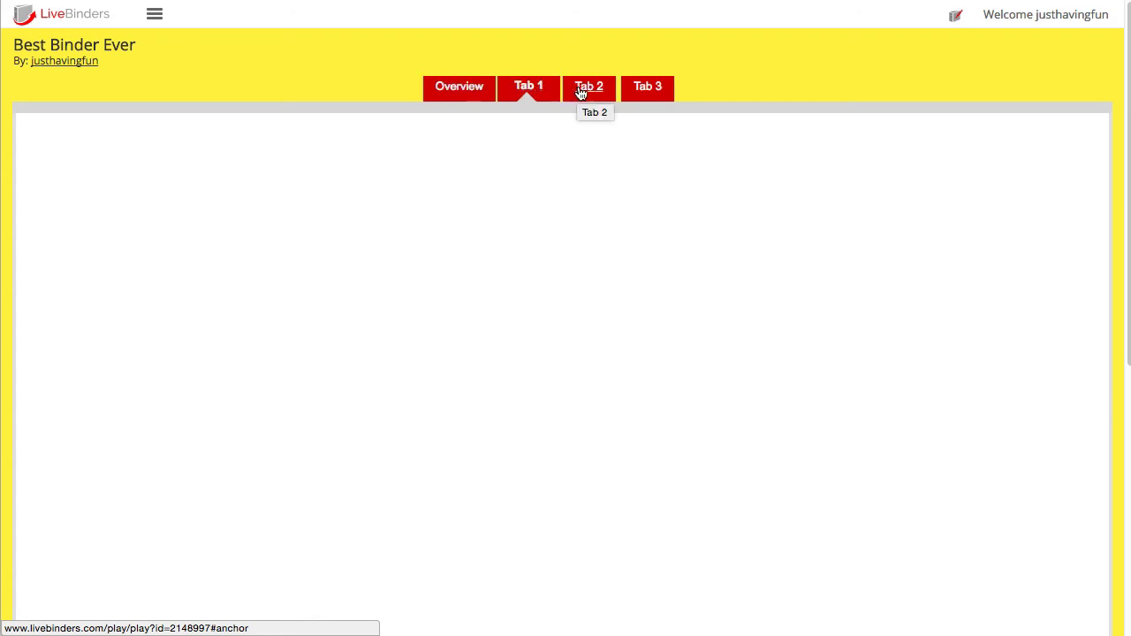
left_click(465, 92)
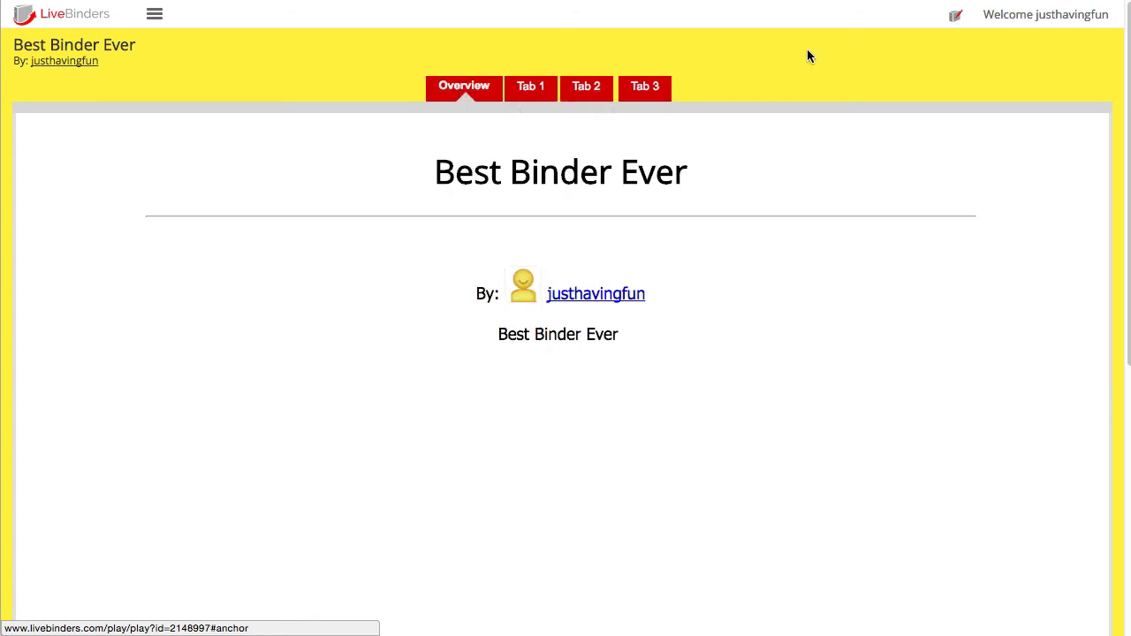
left_click(954, 18)
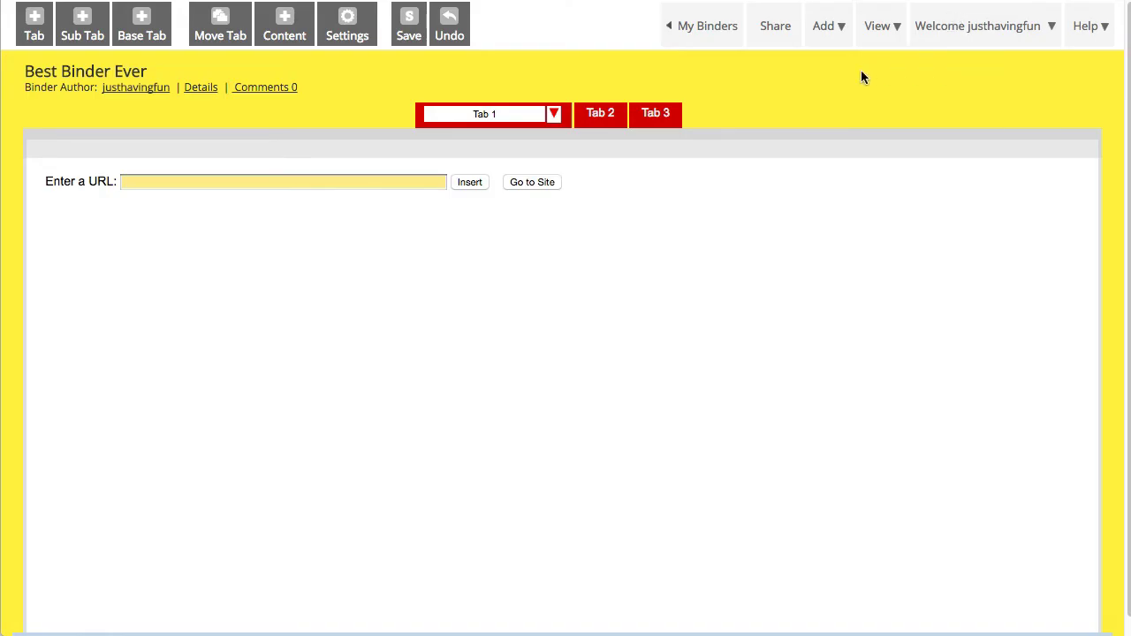
Step: Search Flickr for "flower" and use the Graceful Purple image as the binder's cover
left_click(341, 38)
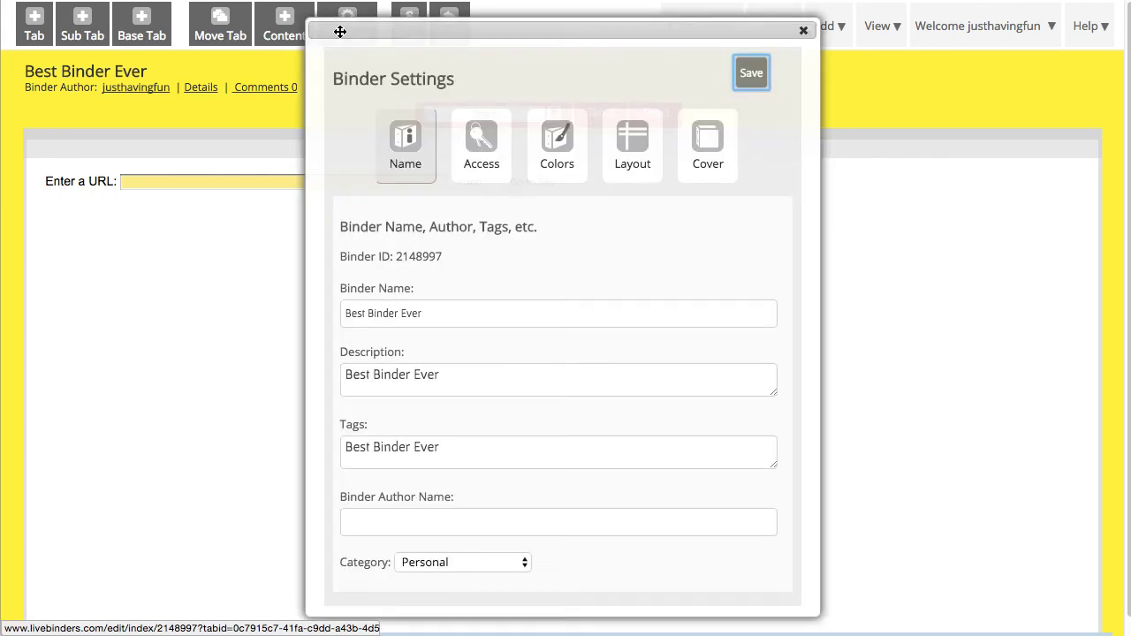
left_click(711, 141)
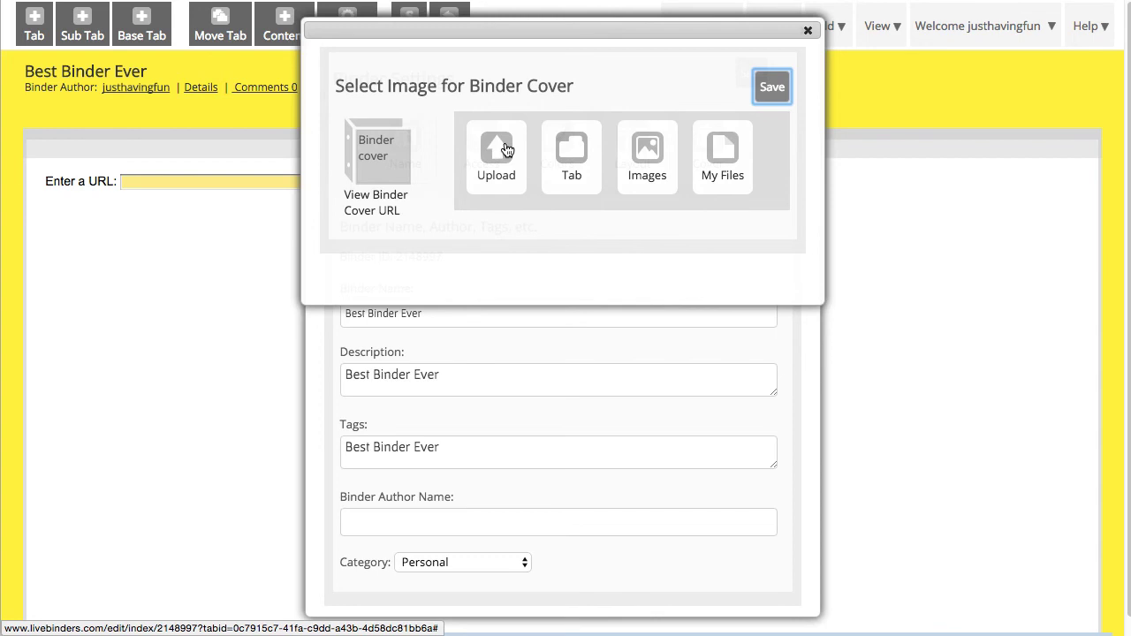
left_click(654, 165)
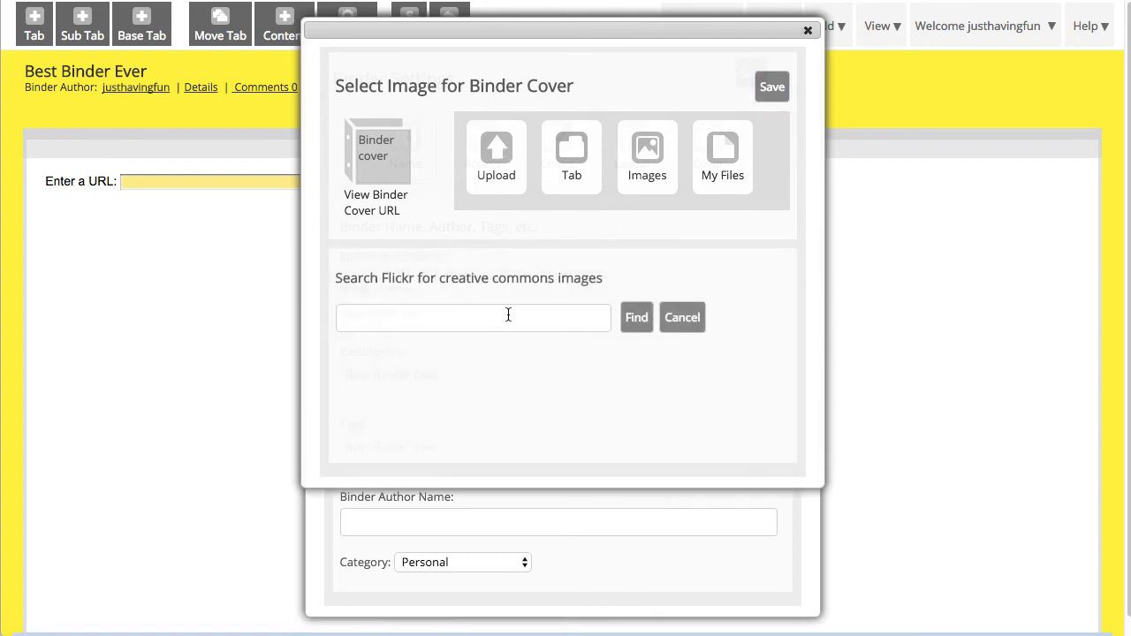
left_click(507, 311)
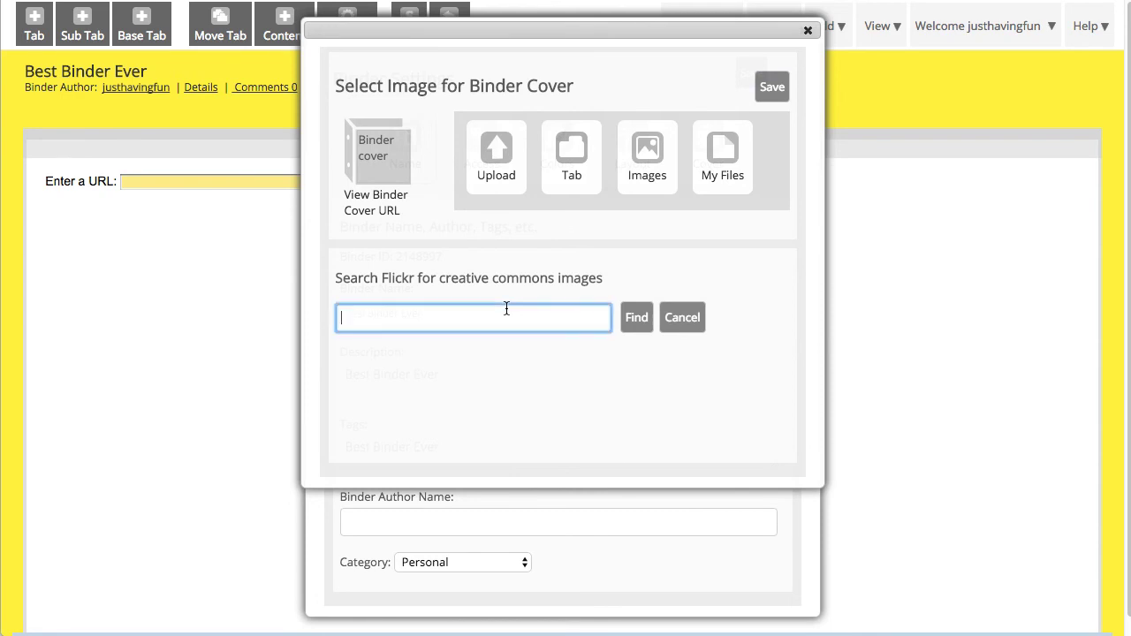
type("flower")
left_click(631, 316)
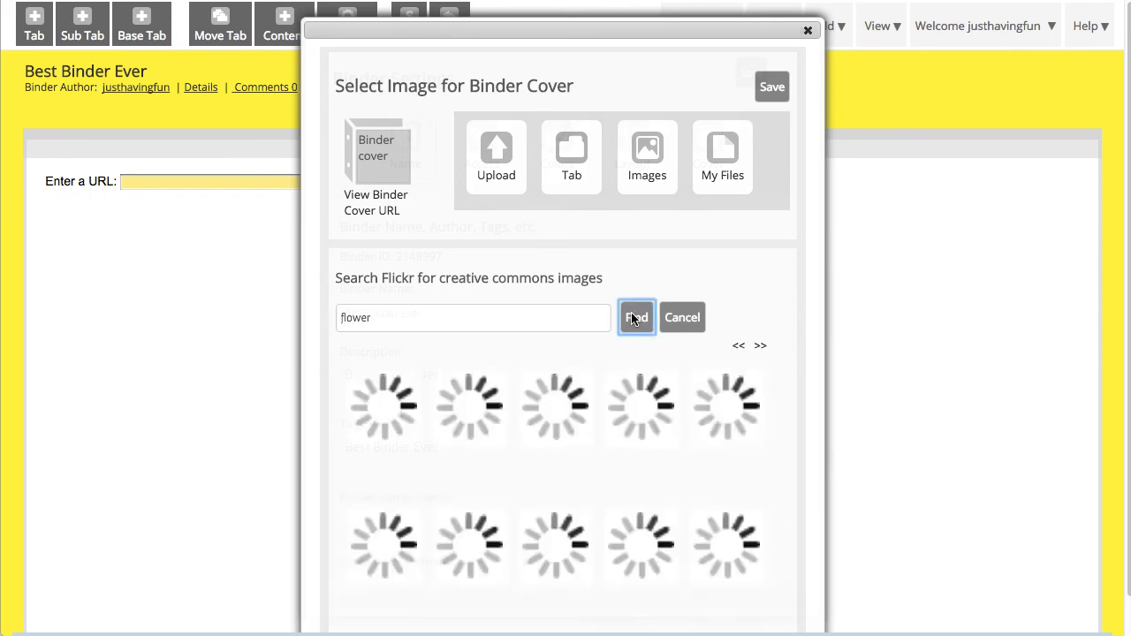
left_click(385, 423)
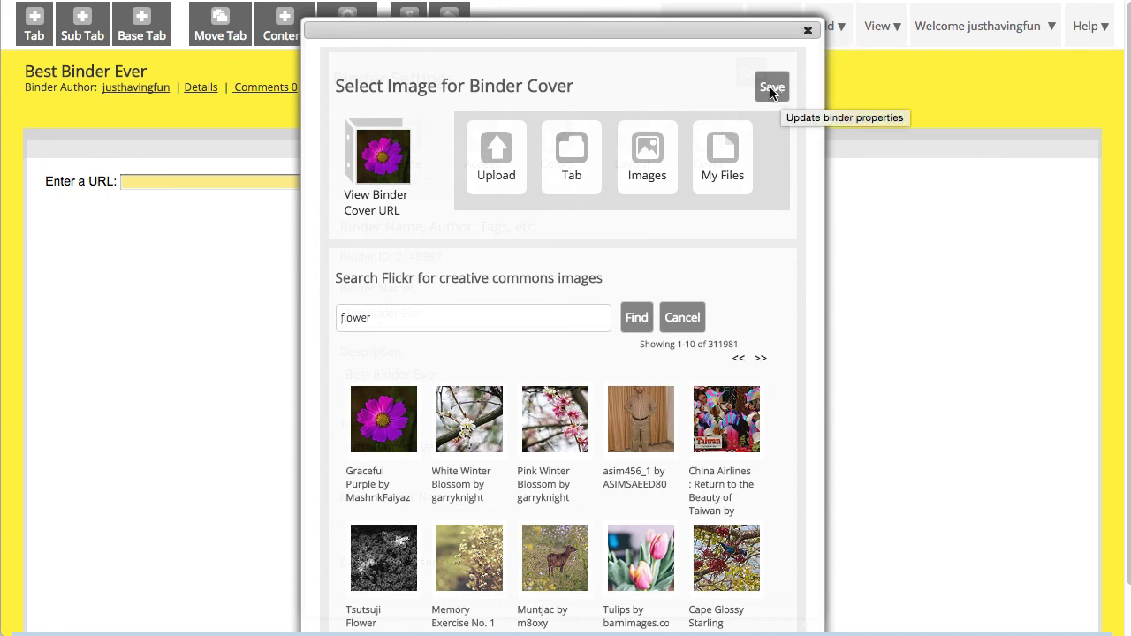
left_click(806, 33)
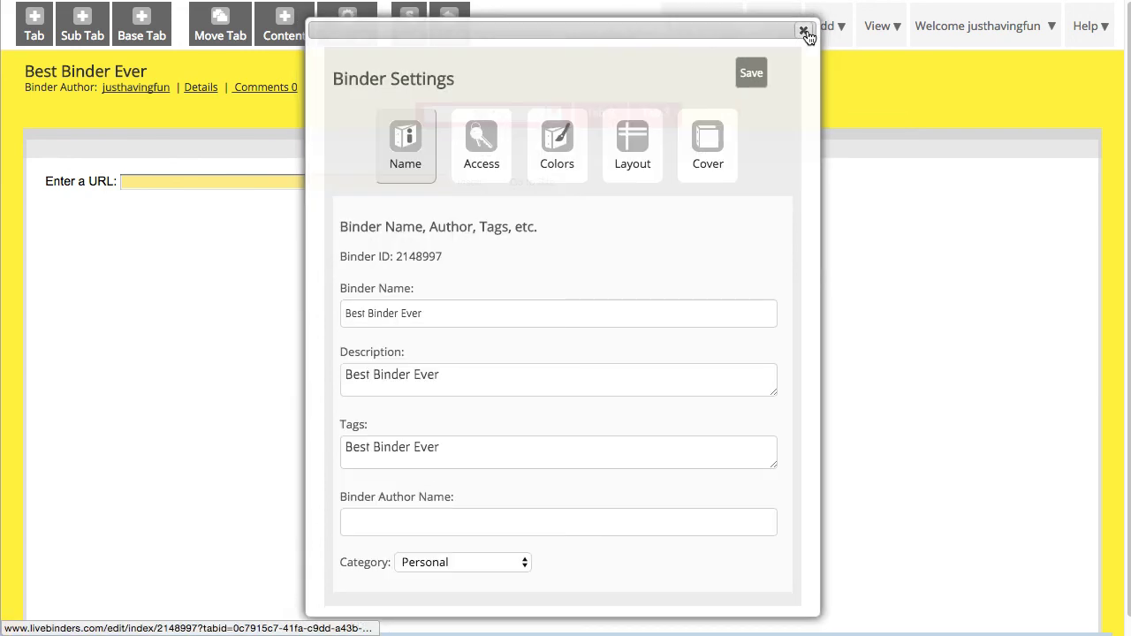
Step: Set the tab layout to Side Tabs - Left and show the table of contents as the 2nd Tab
left_click(633, 166)
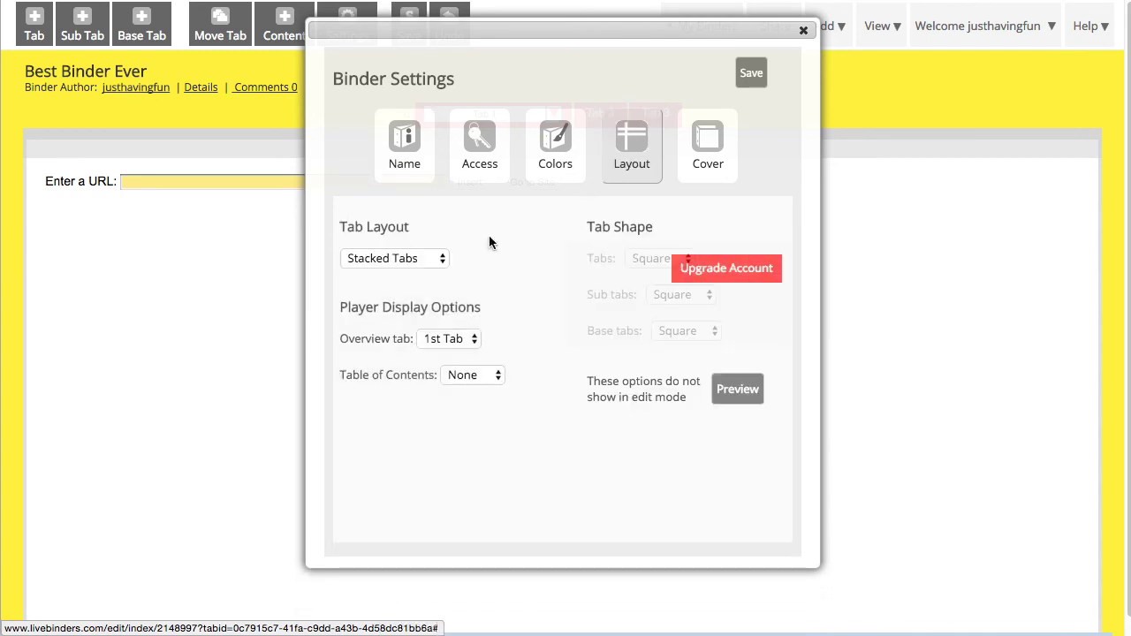
left_click(443, 262)
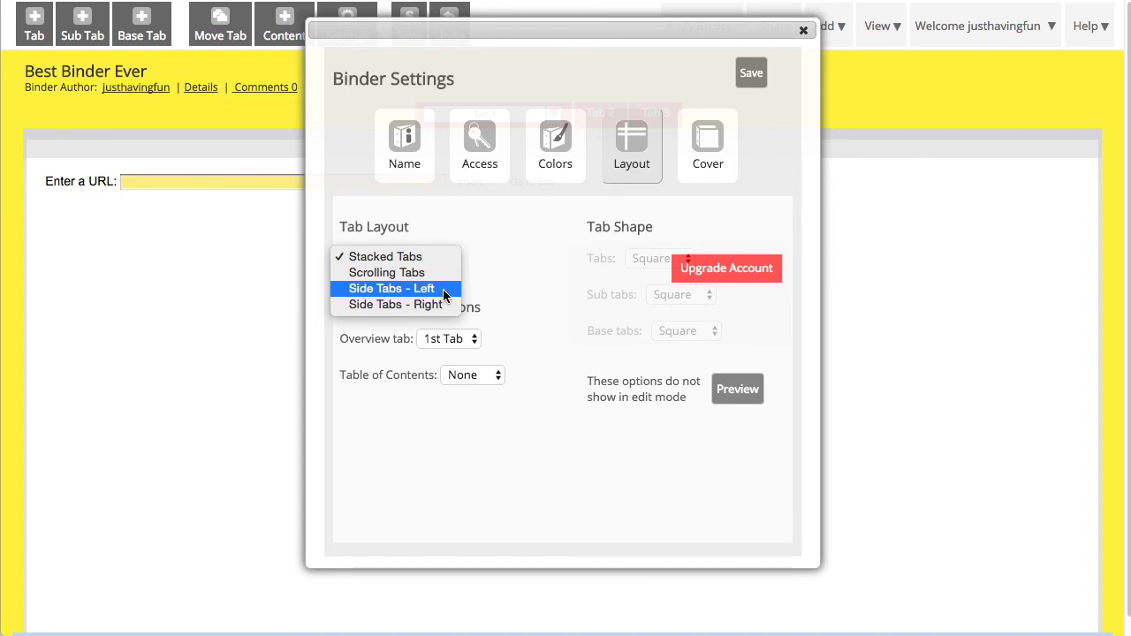
left_click(445, 289)
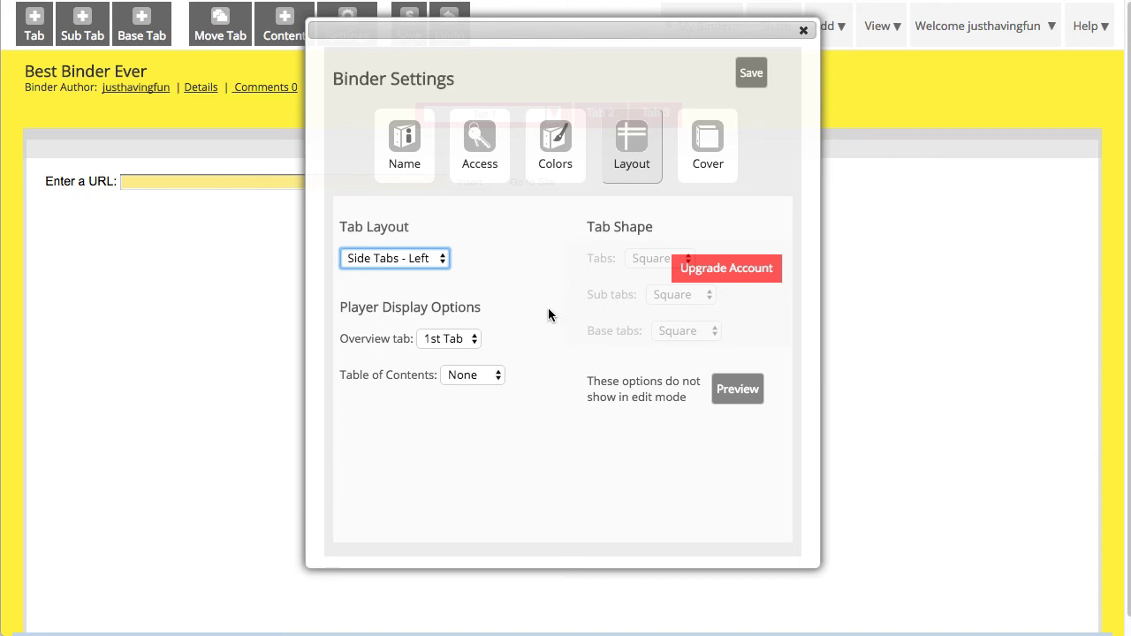
left_click(495, 373)
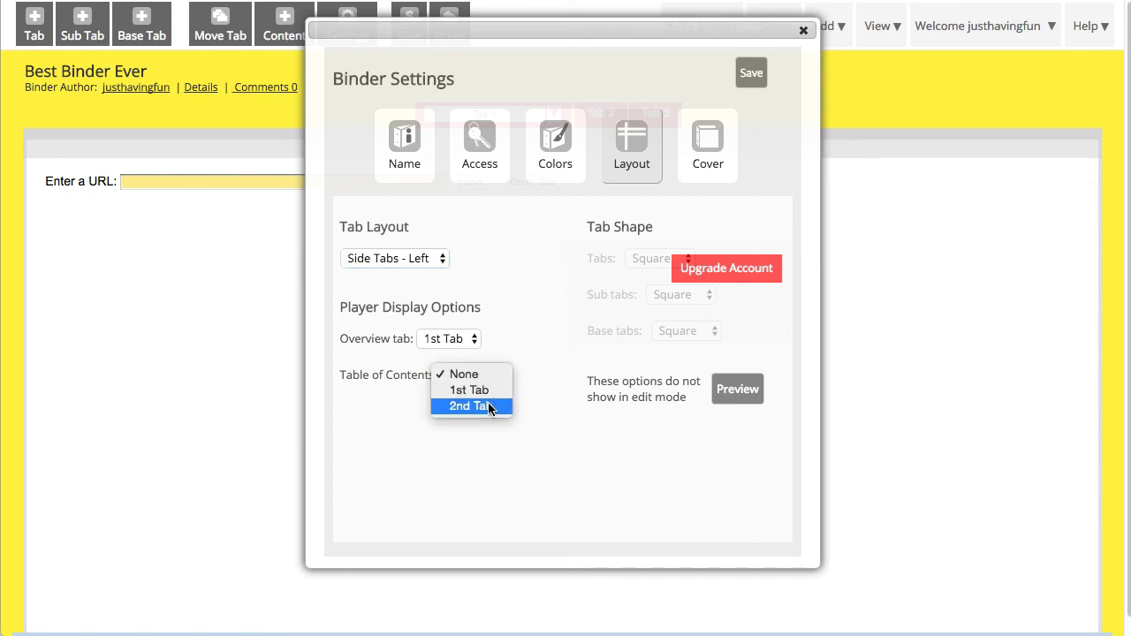
left_click(488, 406)
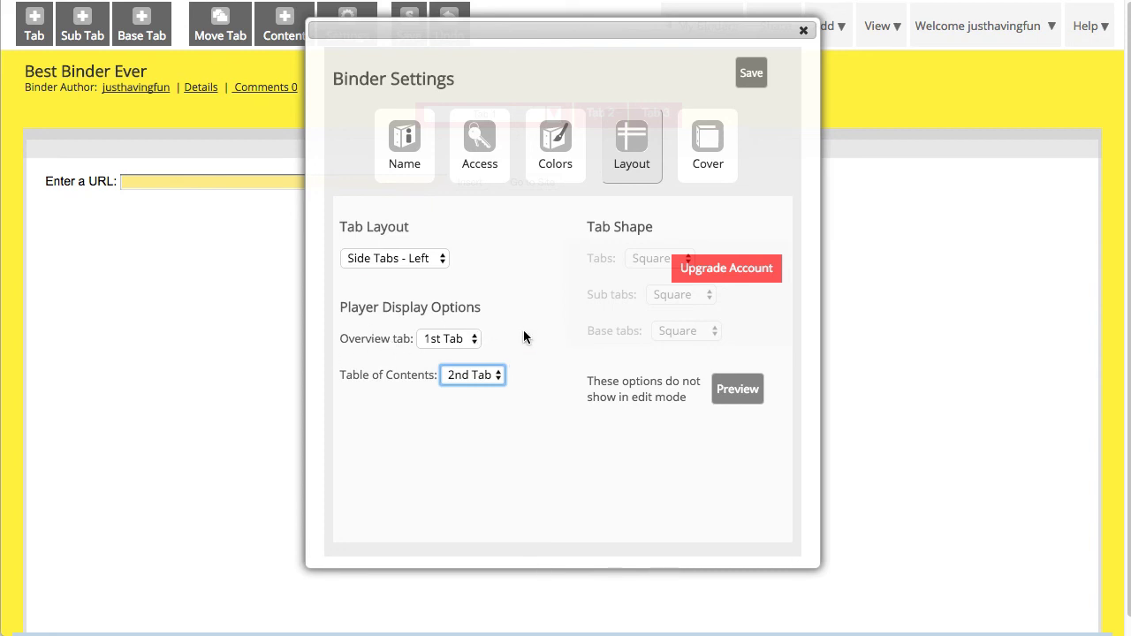
Step: Preview the binder's layout, look at its Table of Contents and Overview pages, and close the preview
left_click(738, 391)
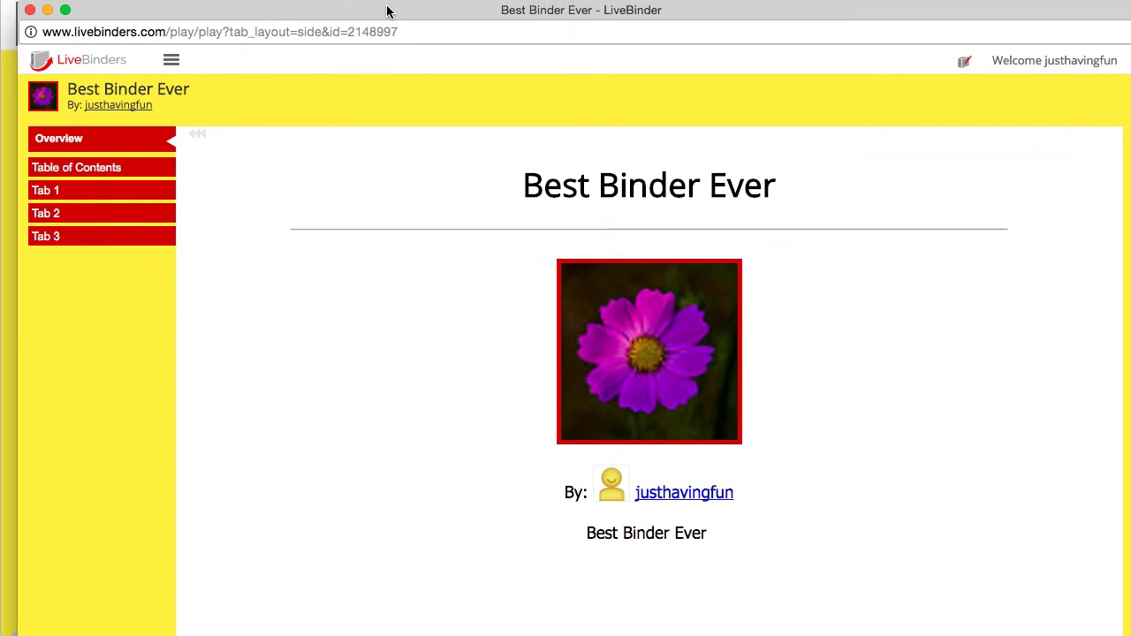
left_click(90, 169)
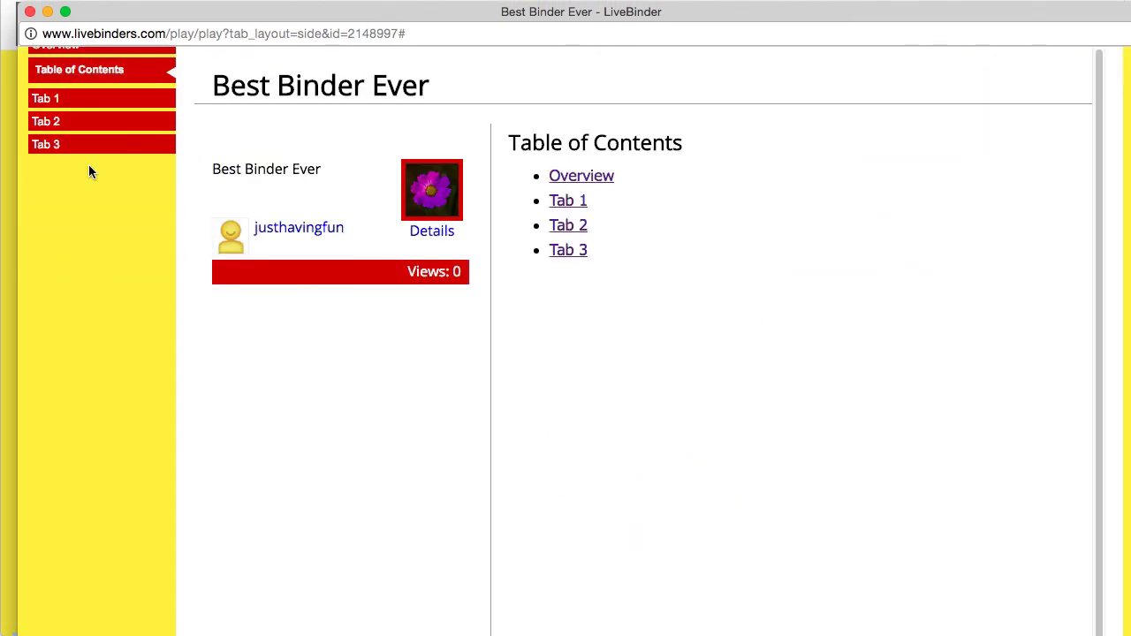
scroll(86, 132, "up", 2)
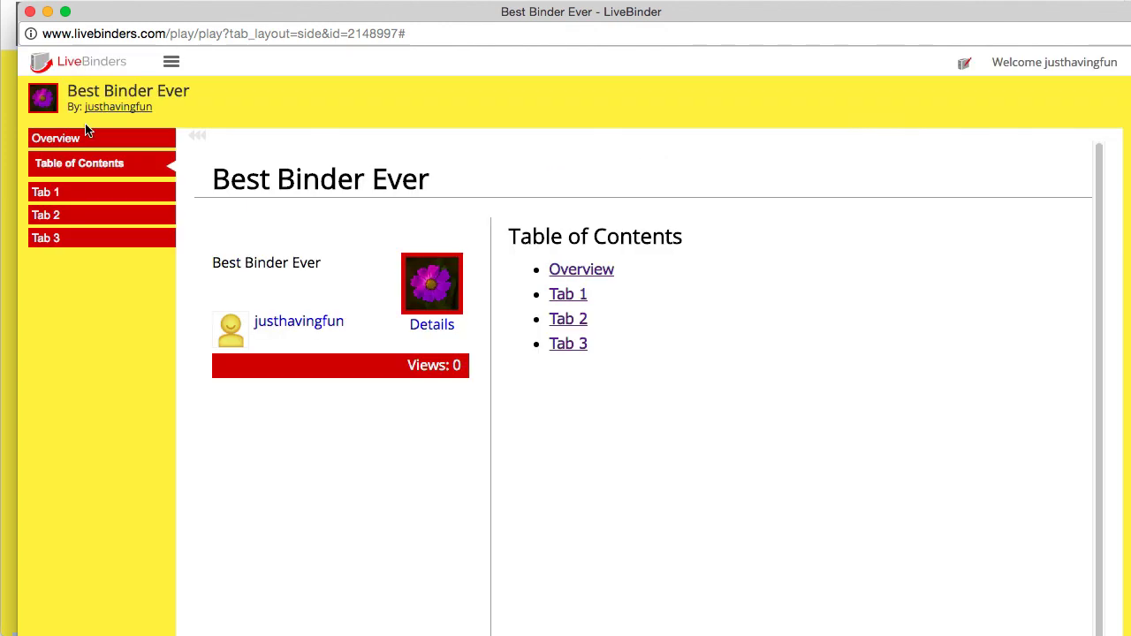
left_click(67, 141)
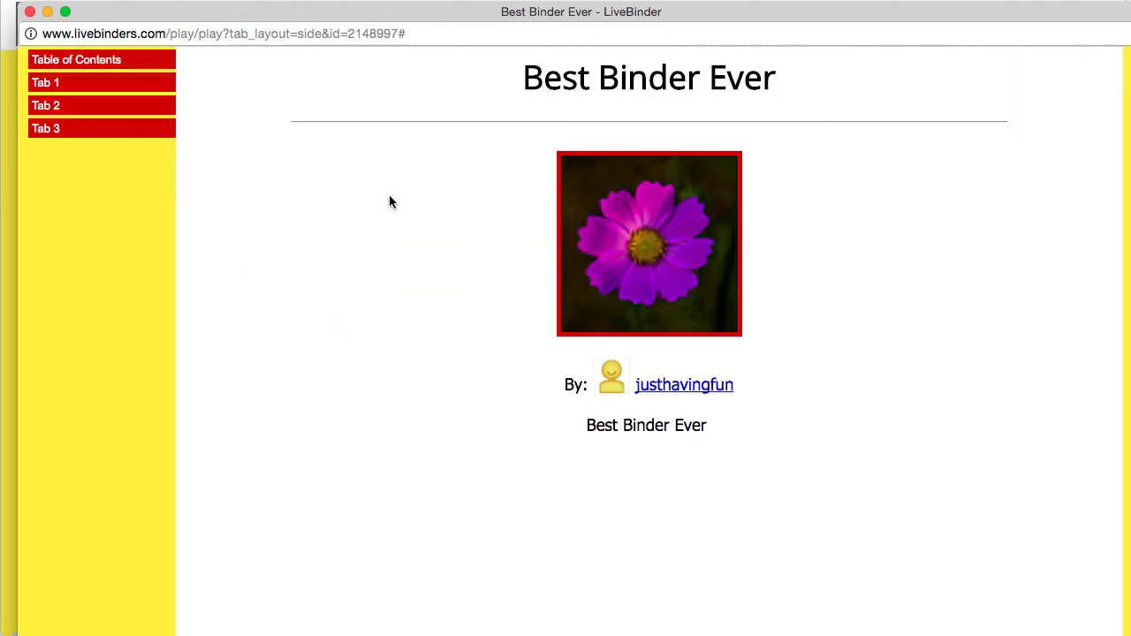
scroll(389, 200, "up", 2)
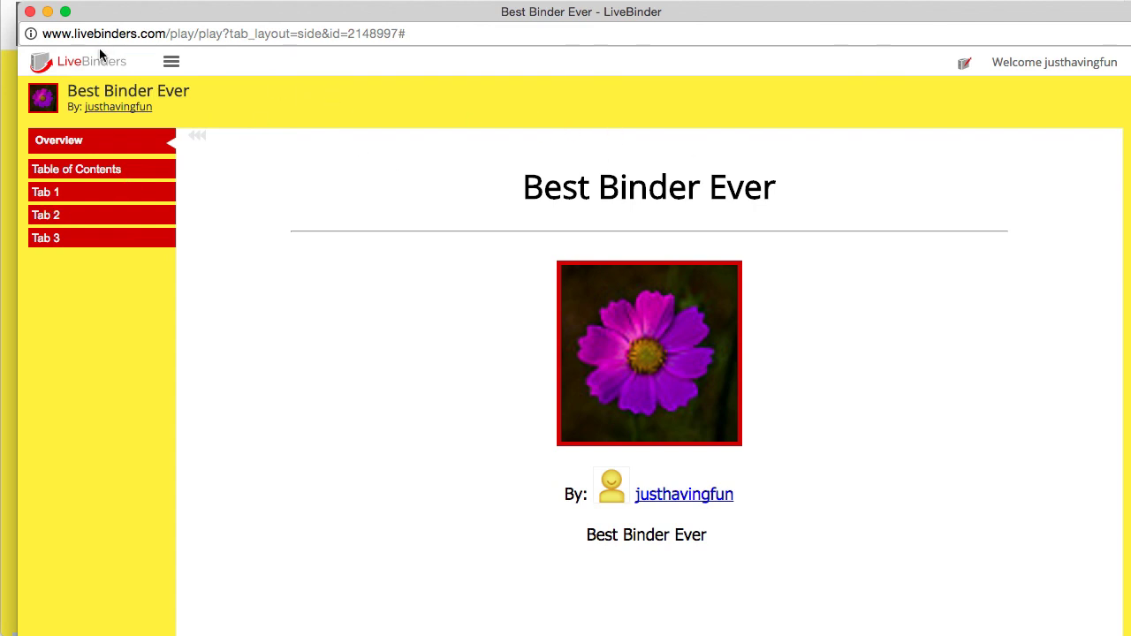
left_click(31, 12)
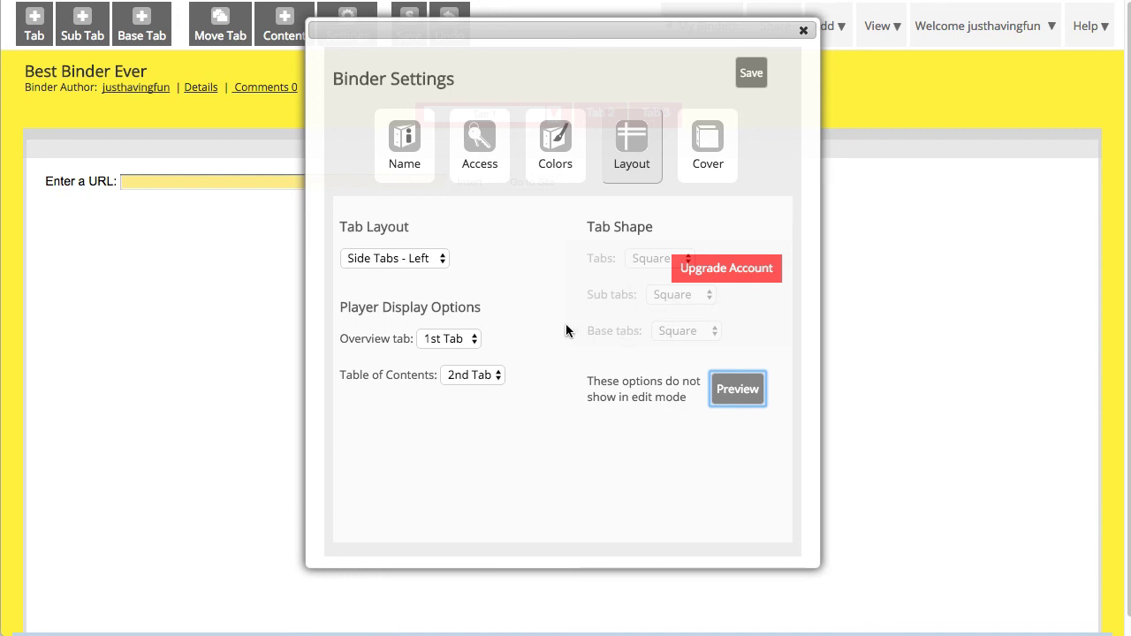
Step: Preview the binder again, expand the player's menu options and widen the preview window to view them
left_click(726, 394)
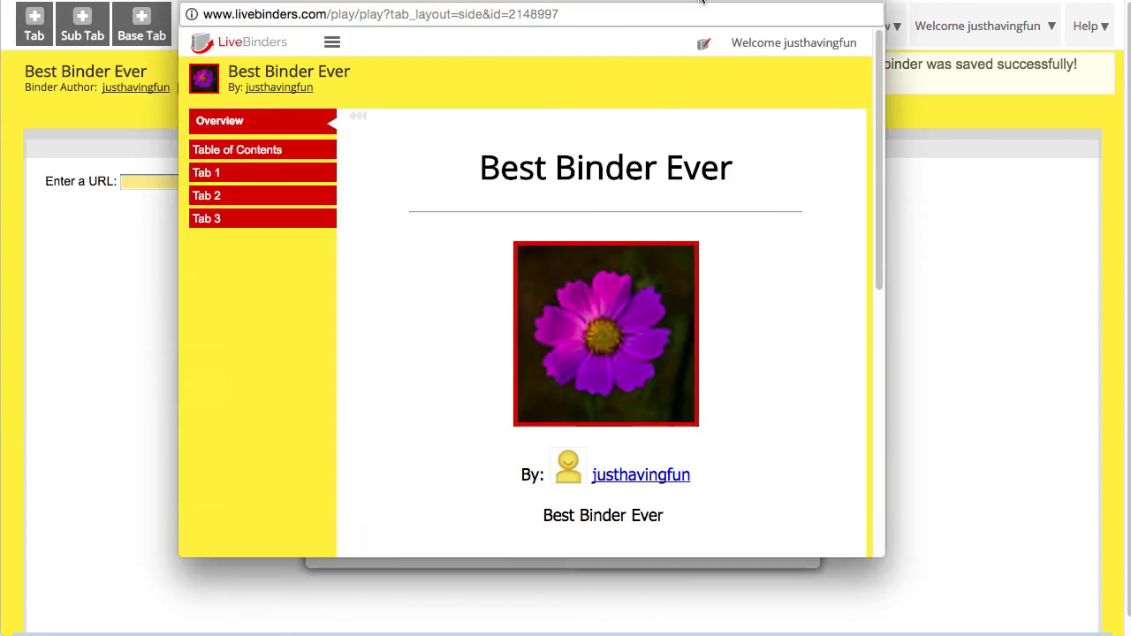
left_click_drag(697, 0, 702, 56)
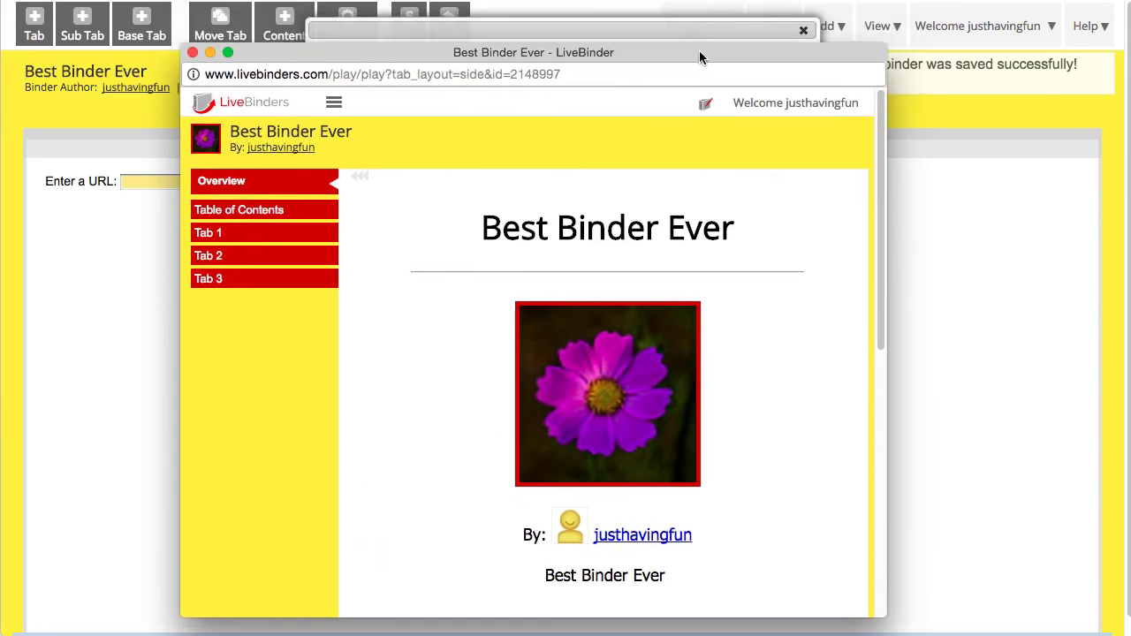
left_click(334, 104)
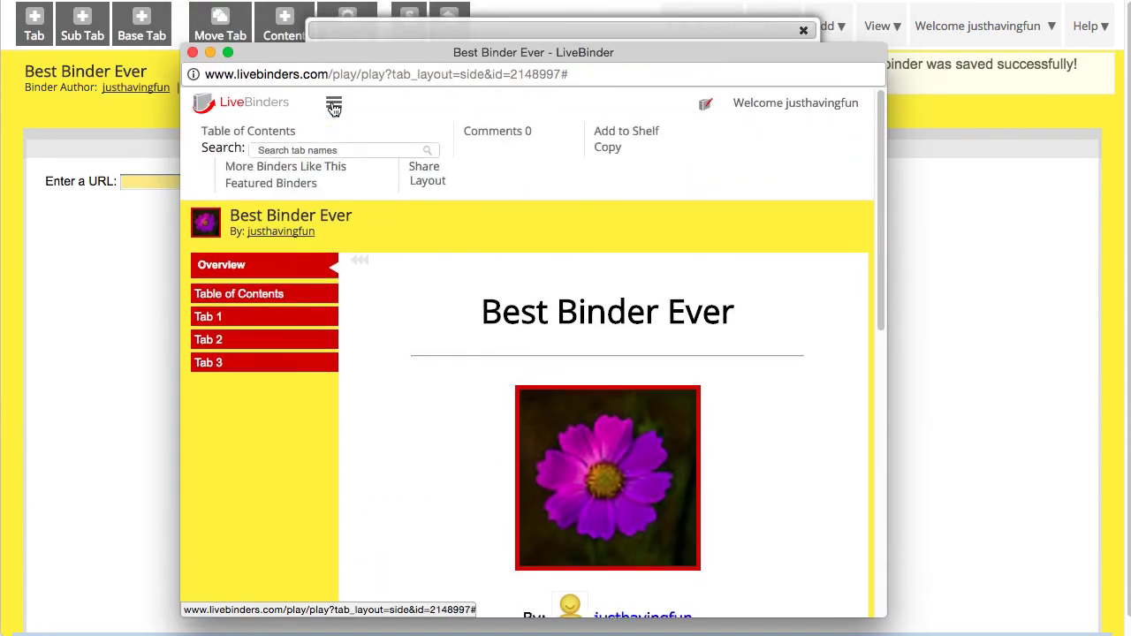
left_click_drag(889, 350, 1090, 338)
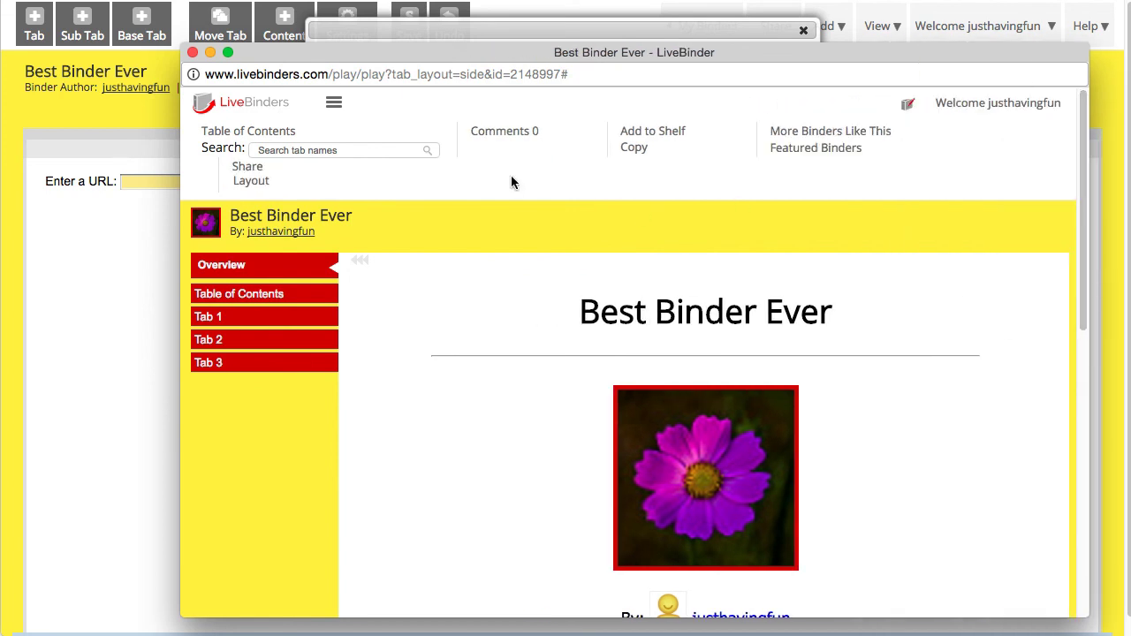